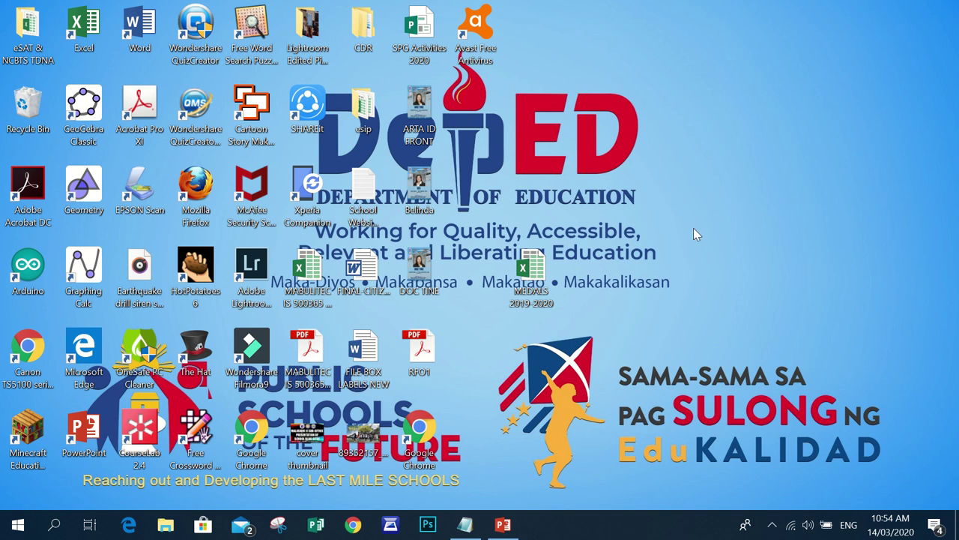
Open Chrome, go to blogger.com and sign in with the Mabulitec Integrated School account
click(354, 525)
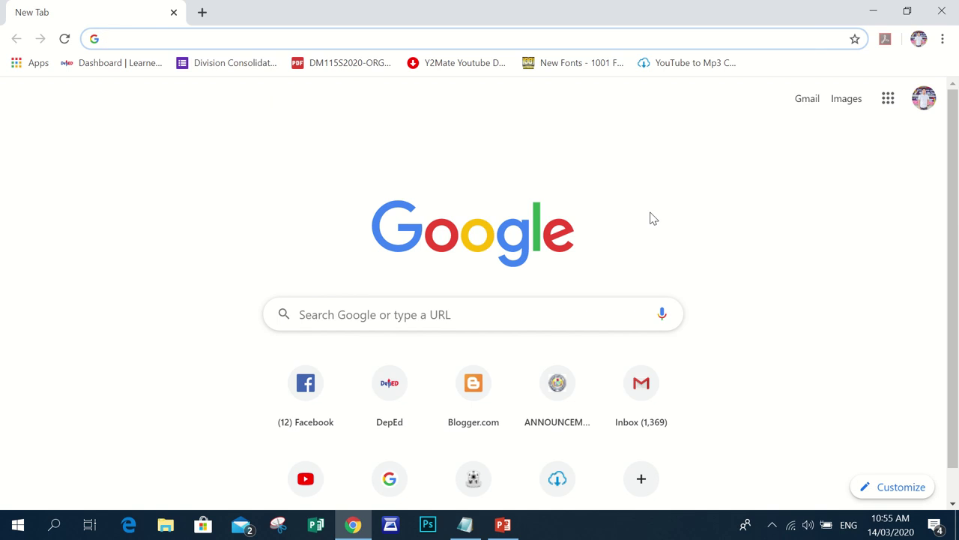
text(blogger)
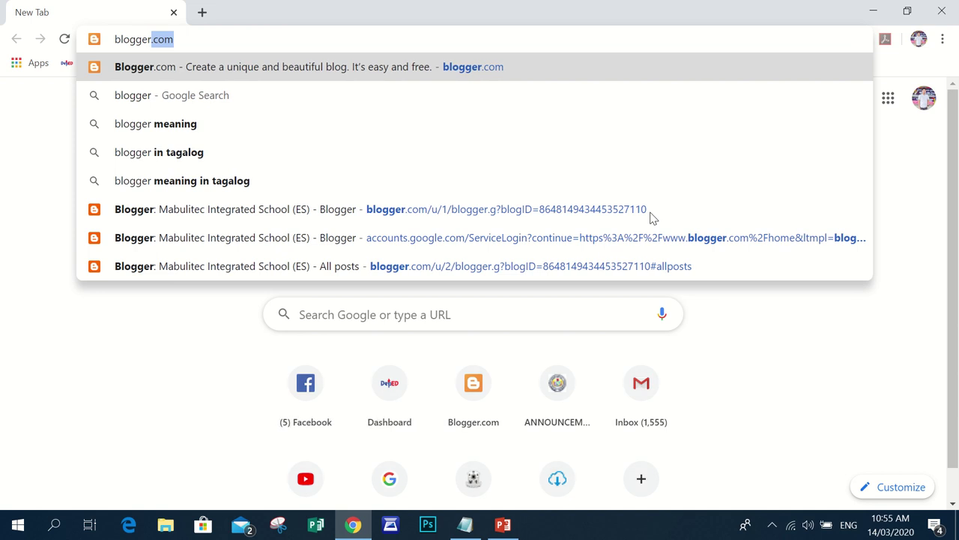
key(Return)
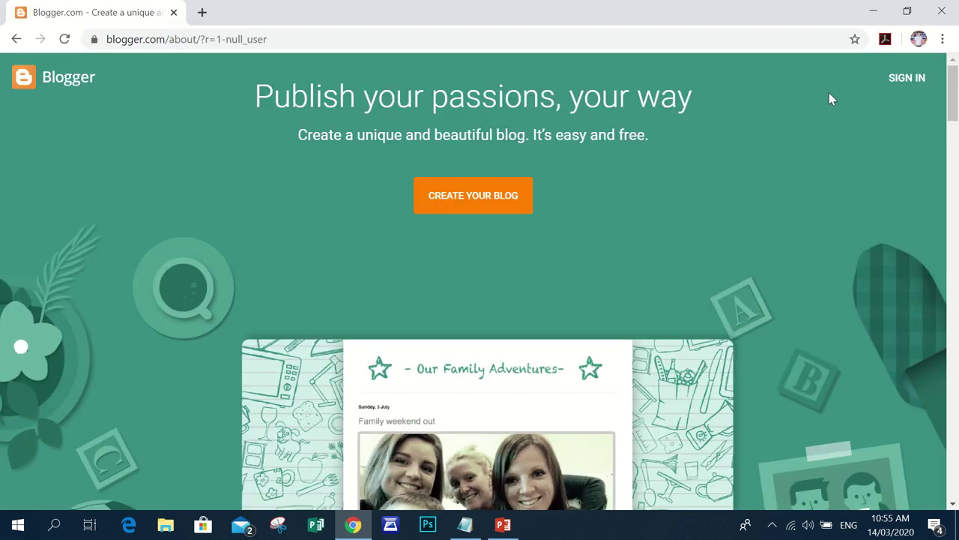
click(906, 81)
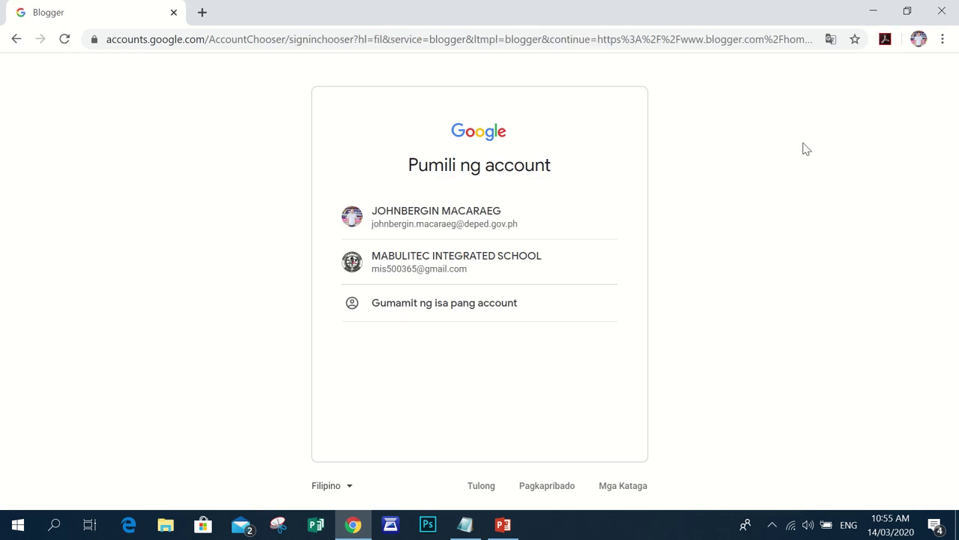
click(464, 271)
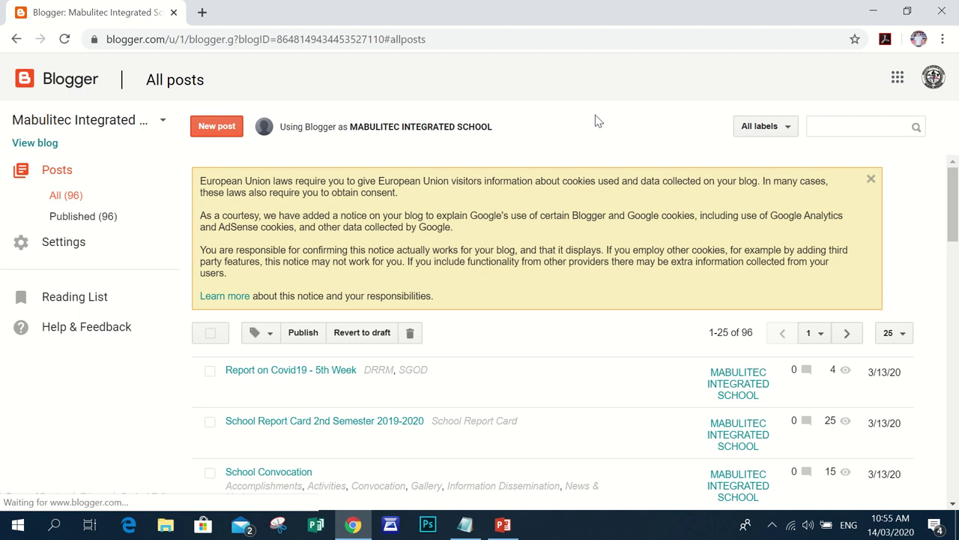
Create a new blog post and switch its editor to HTML mode
click(217, 127)
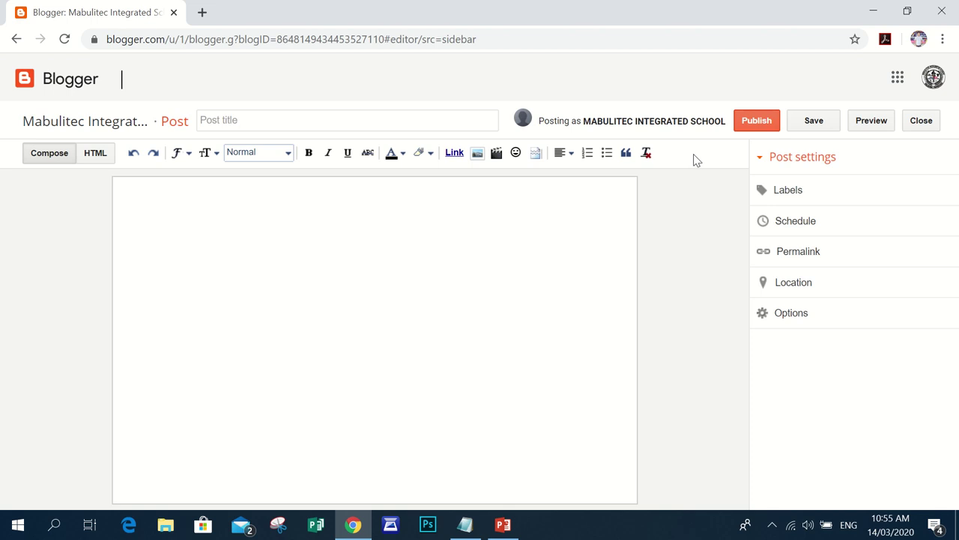
click(96, 154)
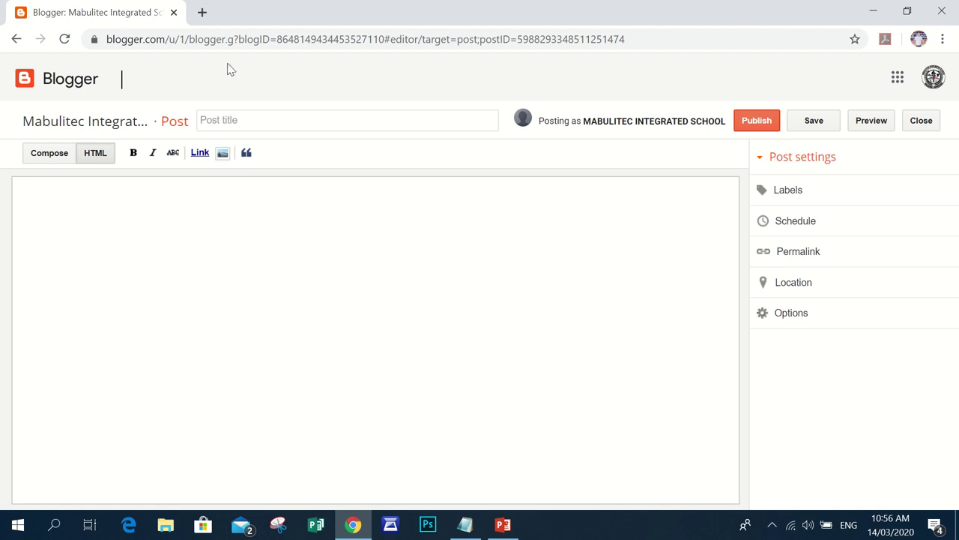
Open Google Drive in a new browser tab using the Mabulitec Integrated School account
click(202, 13)
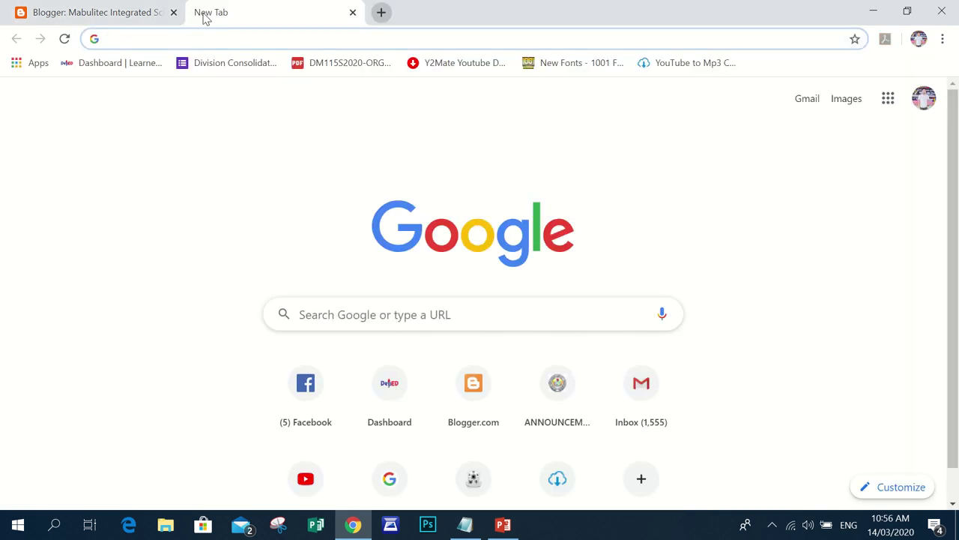
click(922, 105)
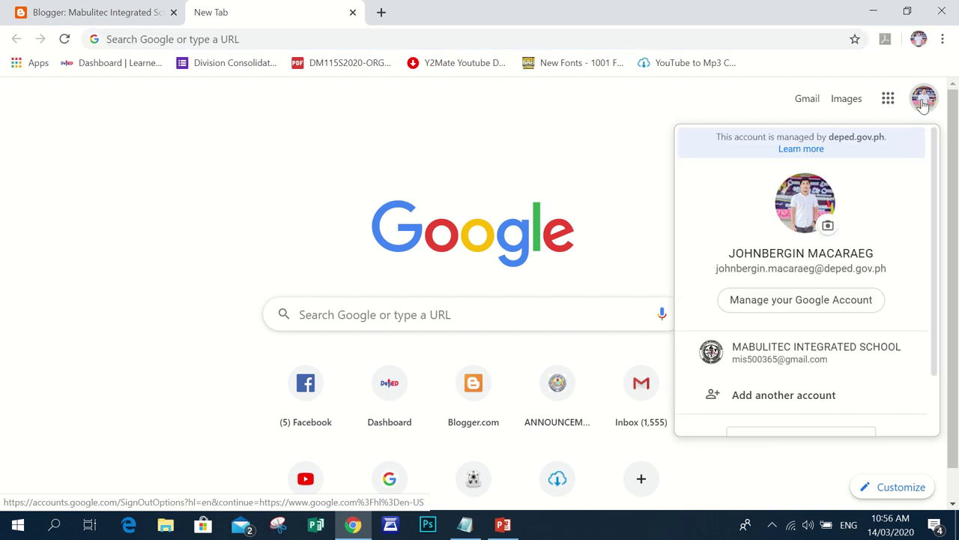
click(791, 363)
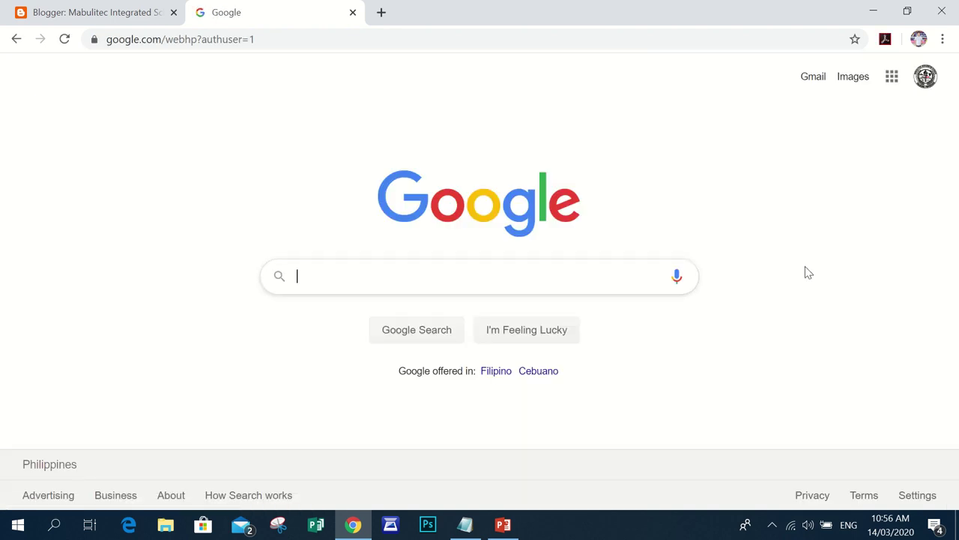
click(892, 78)
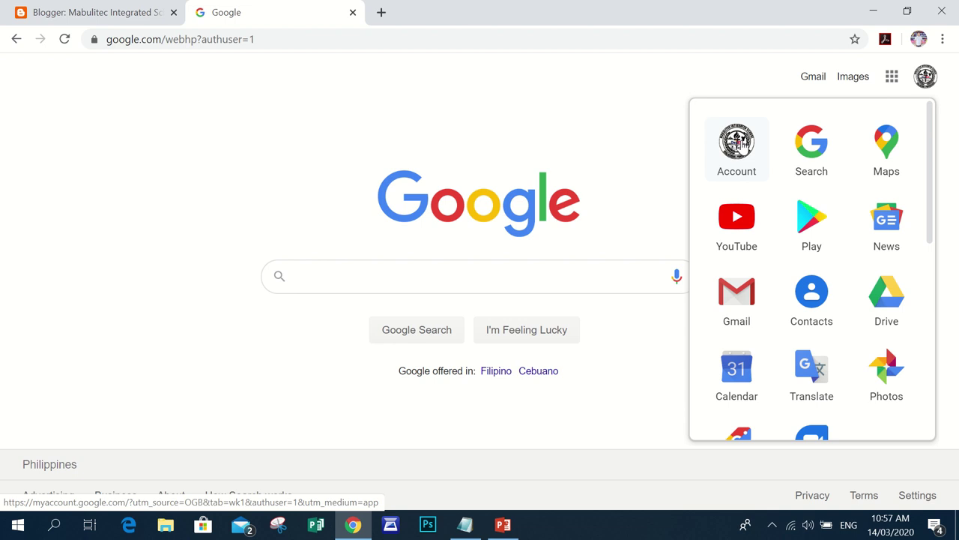
click(883, 298)
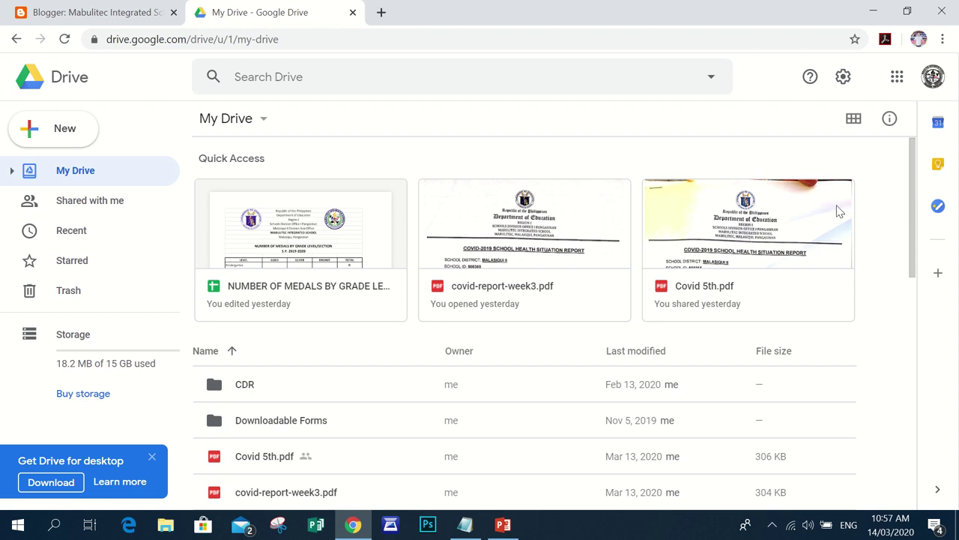
Start a file upload to My Drive and browse to the Data (D:) drive
click(67, 139)
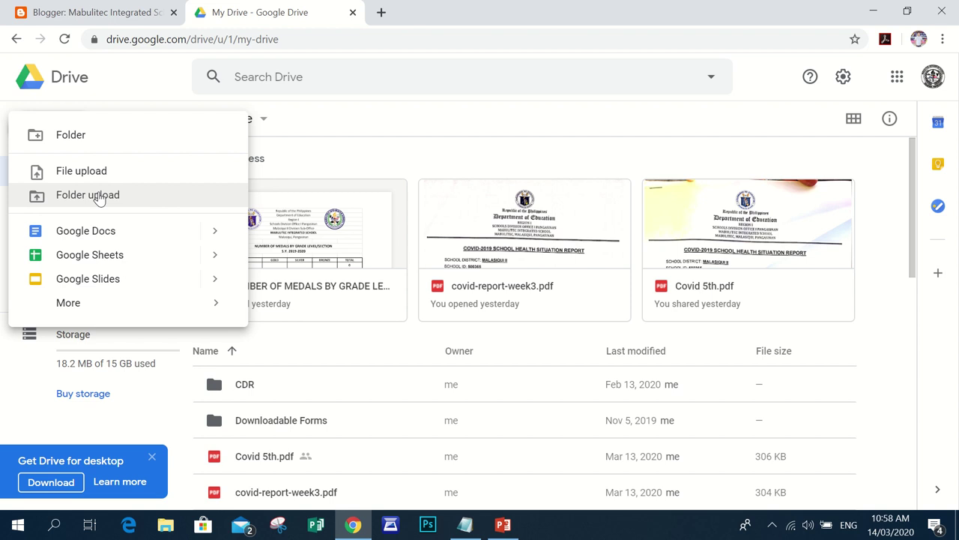
click(82, 138)
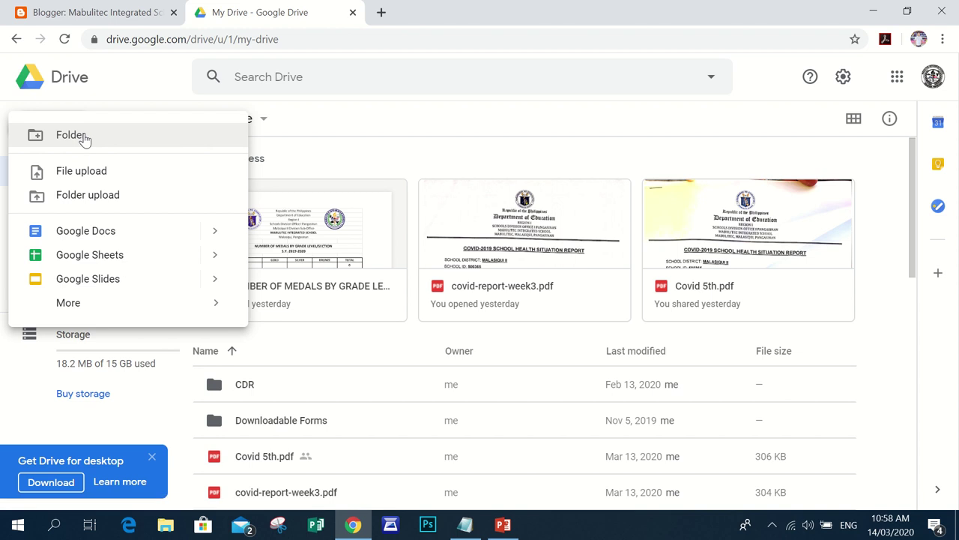
click(109, 171)
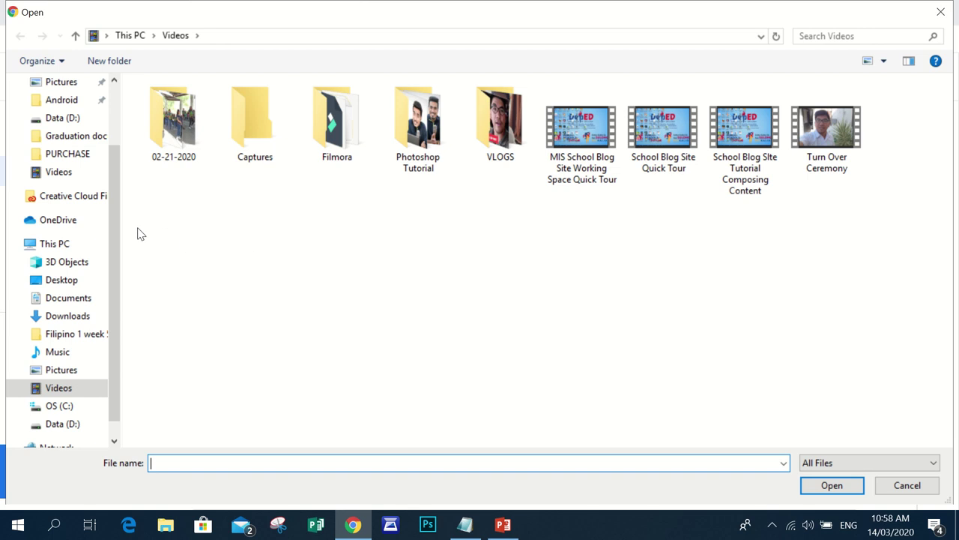
drag(122, 207, 113, 178)
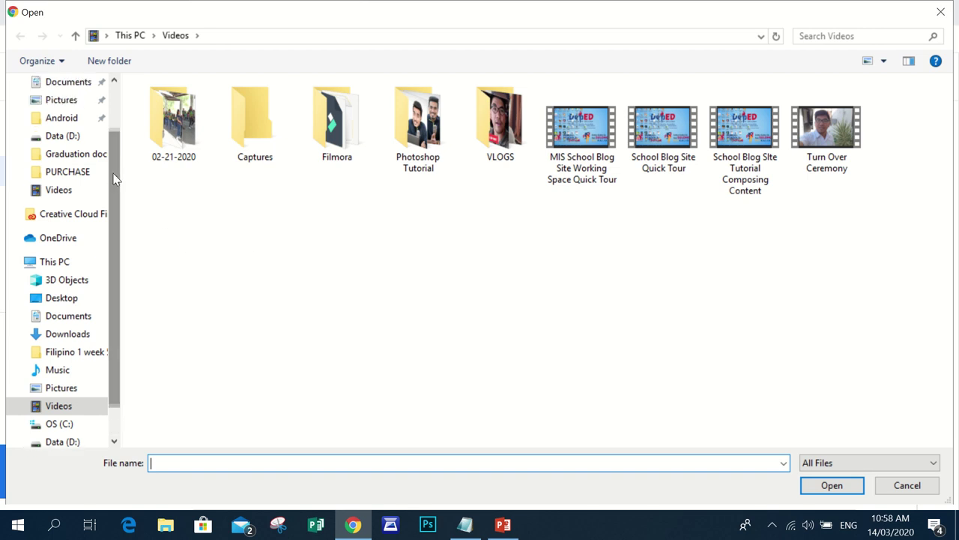
click(85, 140)
Look through the folders and files on Data (D:) for a document to upload
scroll(697, 158, down, 1)
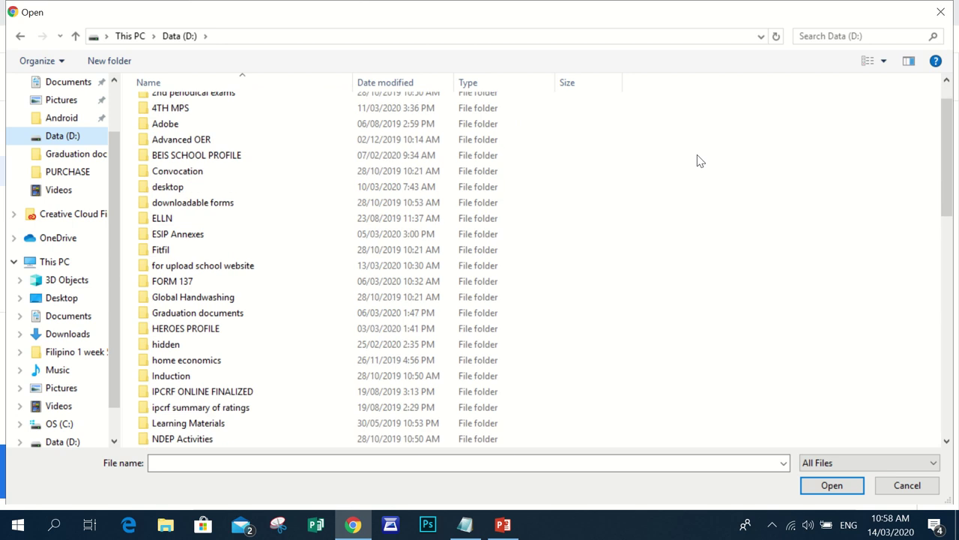
scroll(699, 161, down, 9)
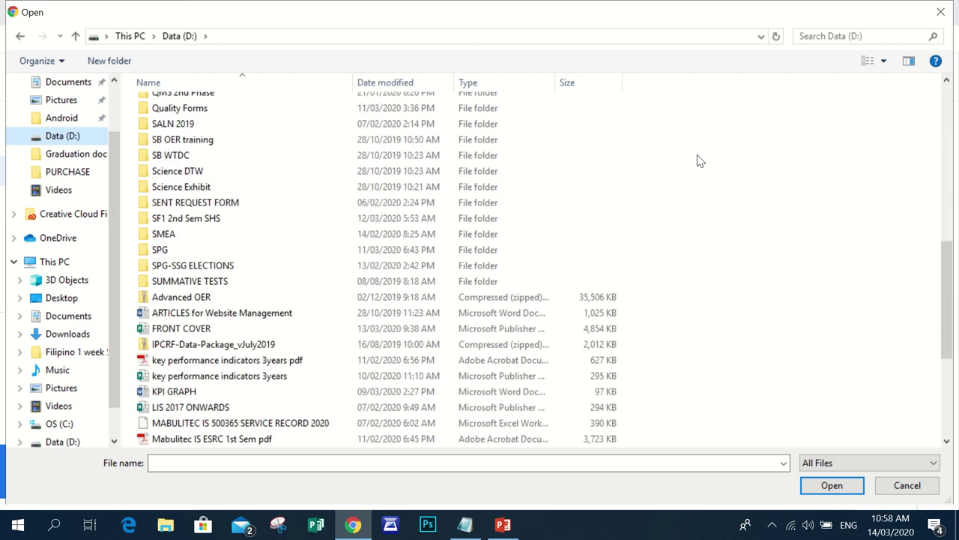
scroll(698, 160, down, 5)
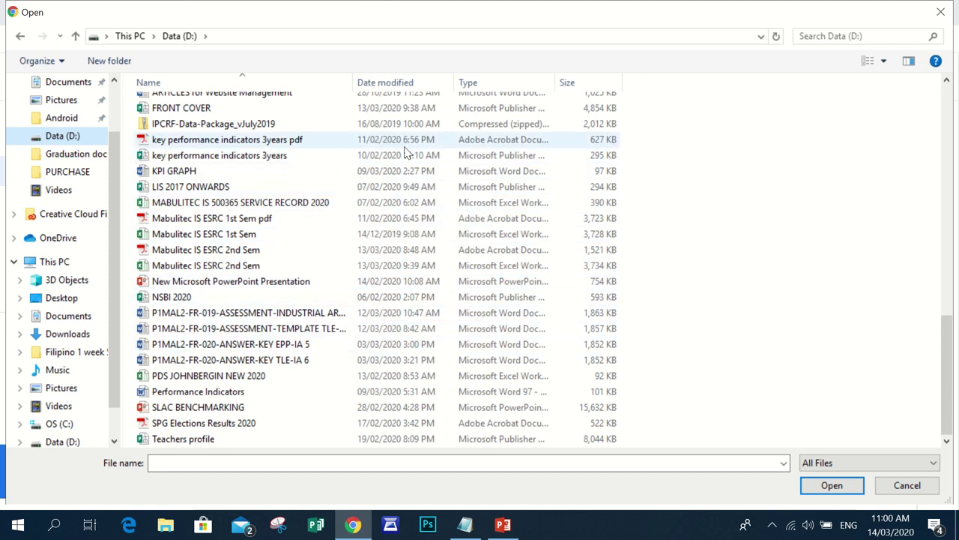
scroll(528, 281, up, 1)
scroll(528, 281, up, 3)
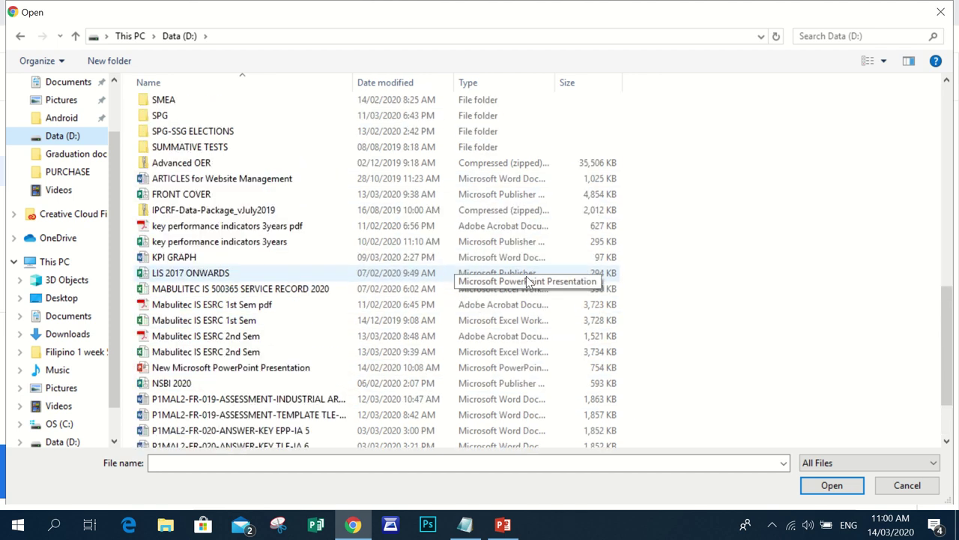
scroll(528, 282, up, 6)
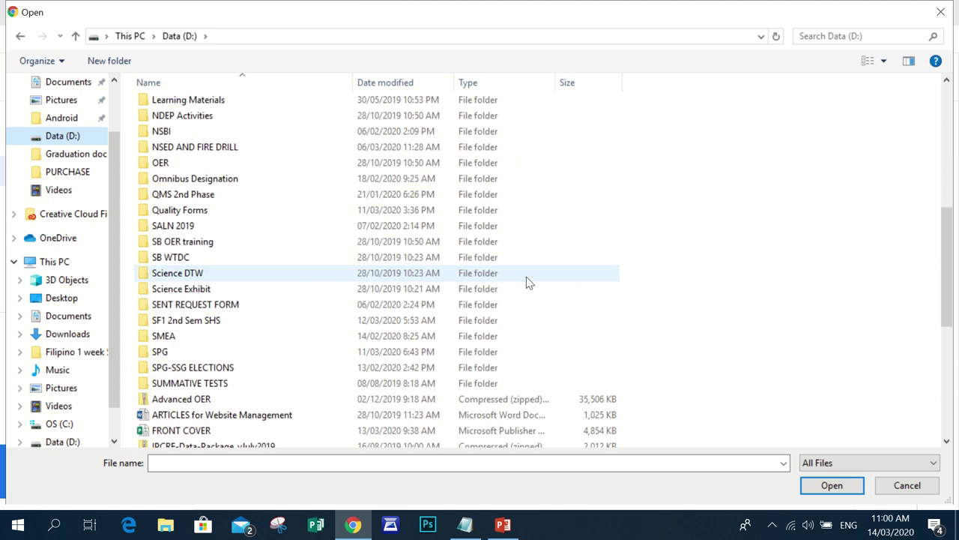
scroll(529, 282, up, 5)
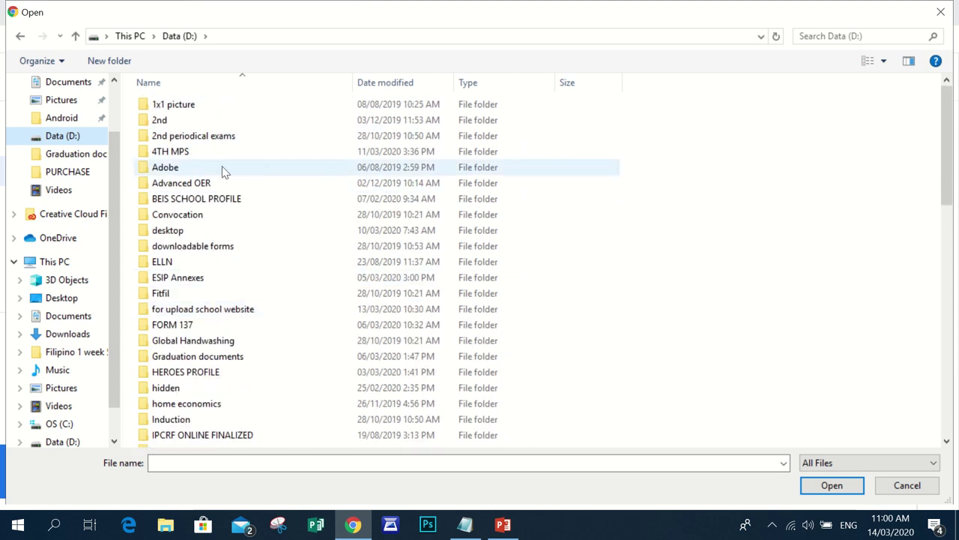
scroll(119, 222, up, 2)
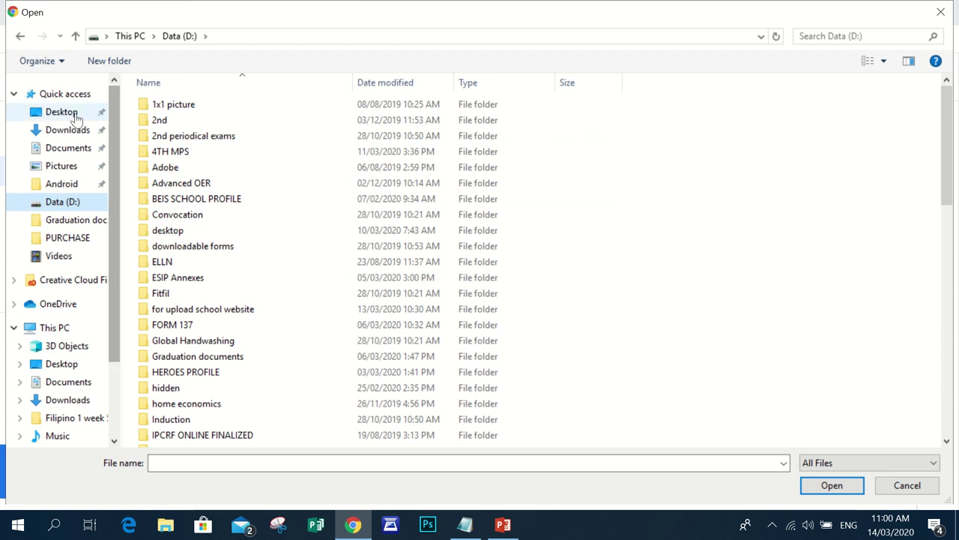
Check the Desktop contents for a file to upload
click(68, 114)
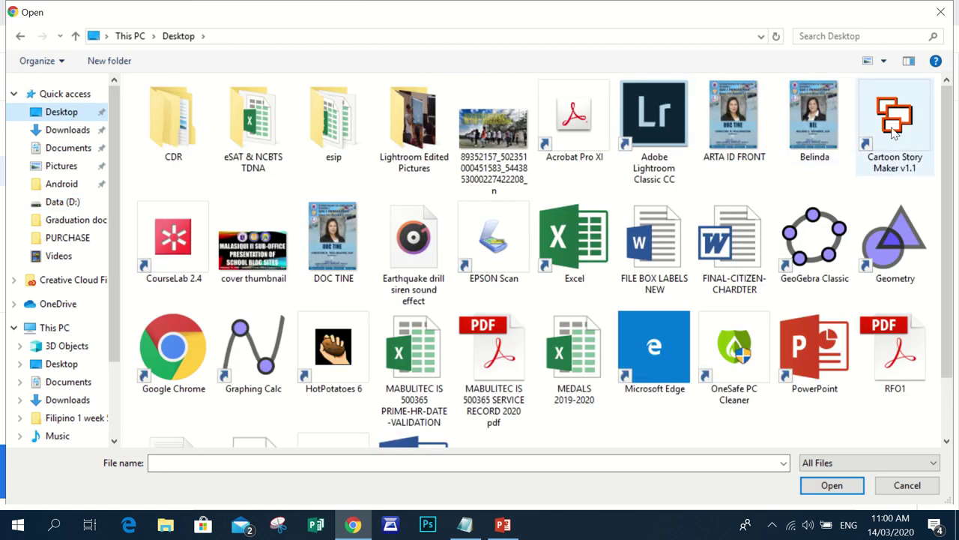
scroll(857, 154, down, 1)
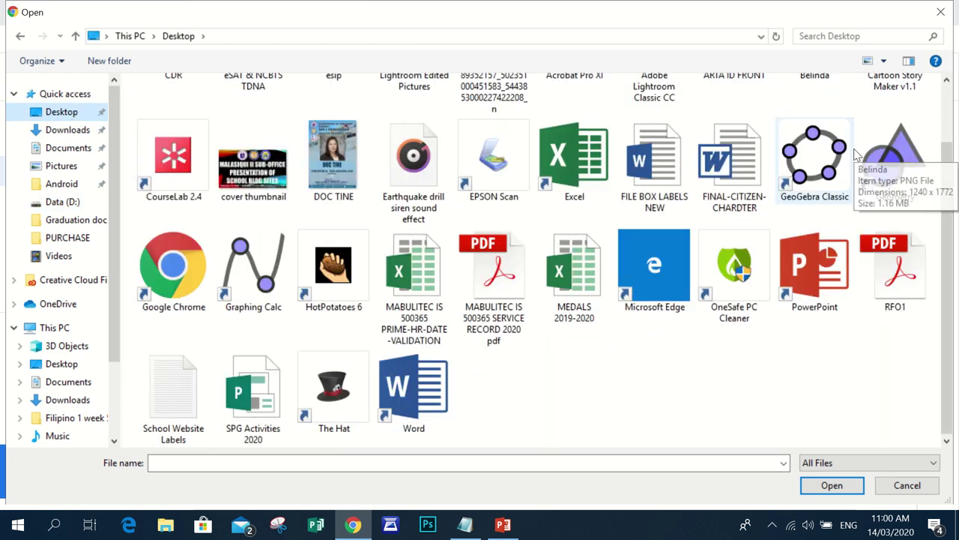
scroll(508, 215, up, 1)
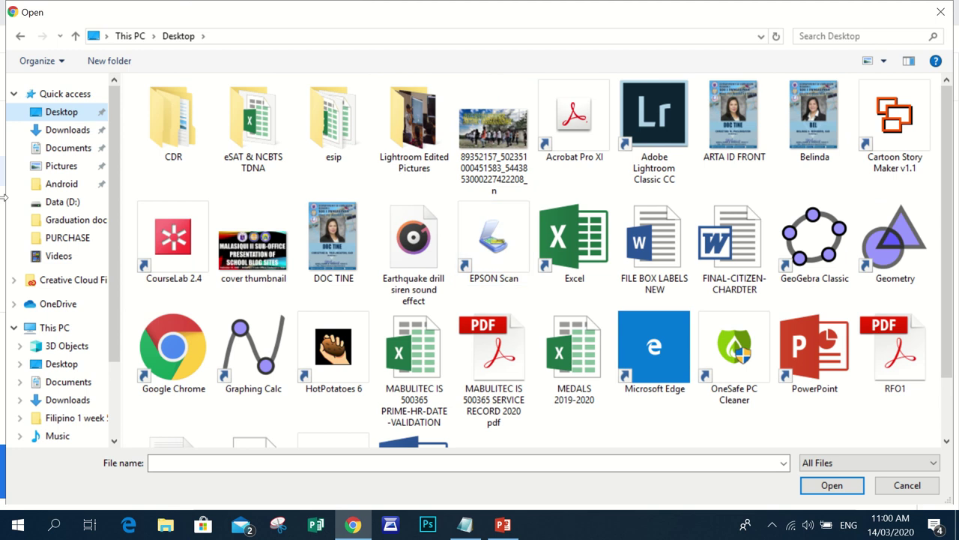
Return to the Data (D:) drive and examine its file list again for a document to upload
scroll(112, 150, down, 3)
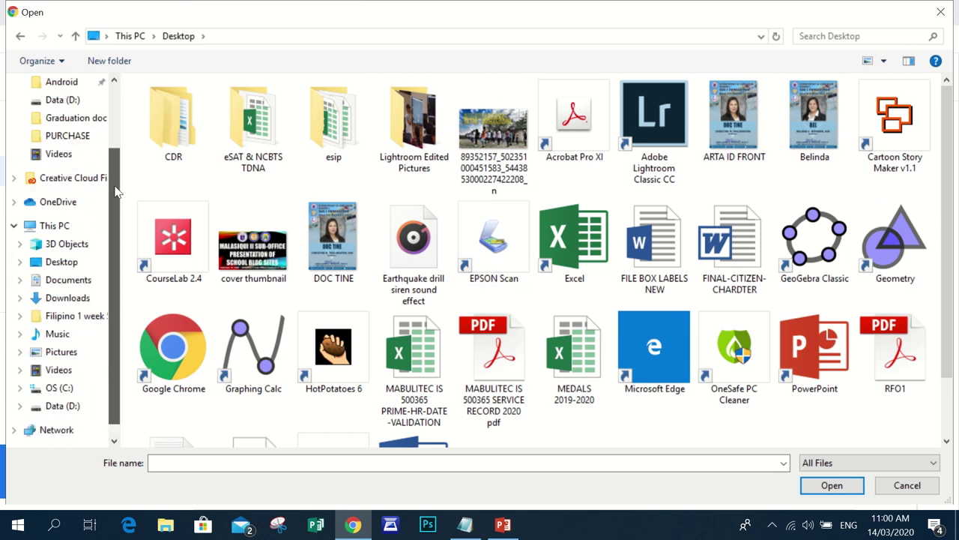
click(84, 408)
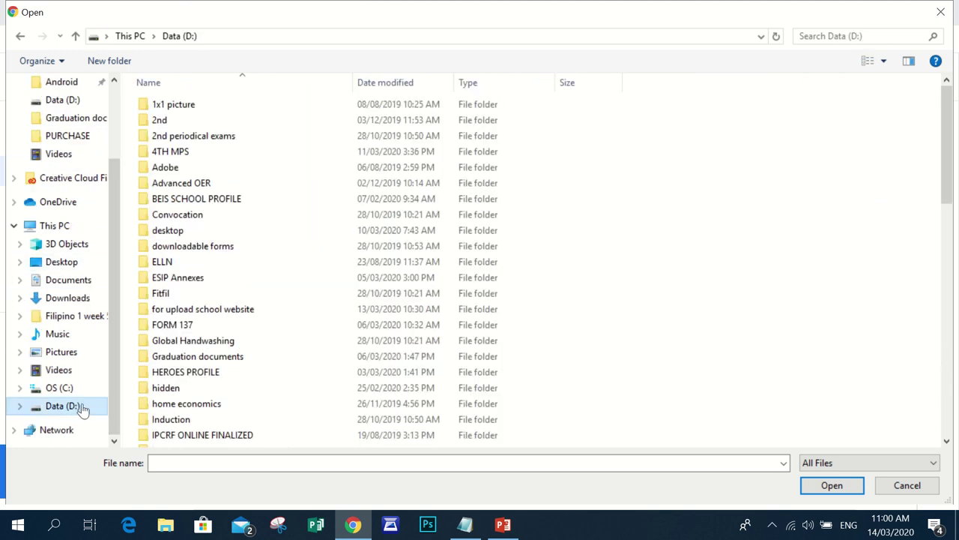
scroll(645, 149, down, 1)
scroll(643, 148, down, 8)
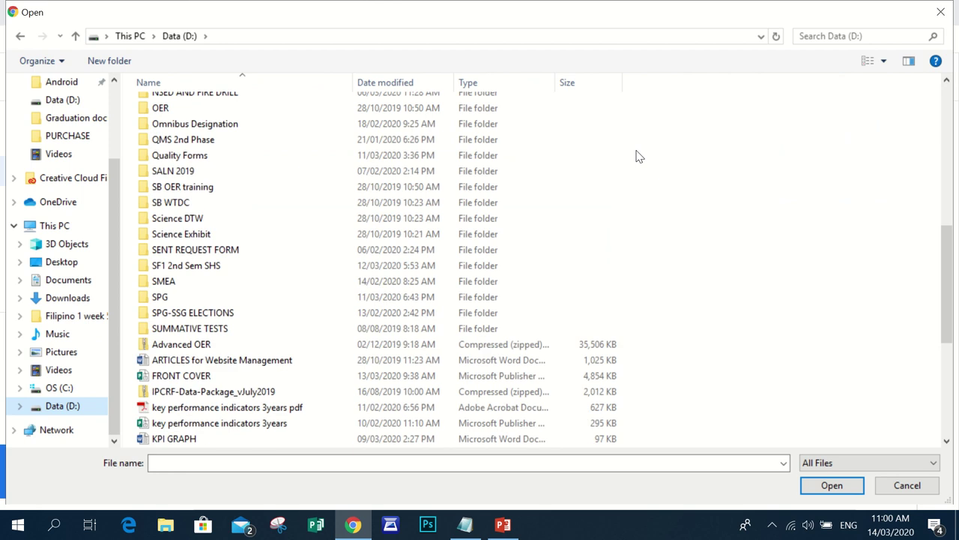
scroll(635, 156, down, 2)
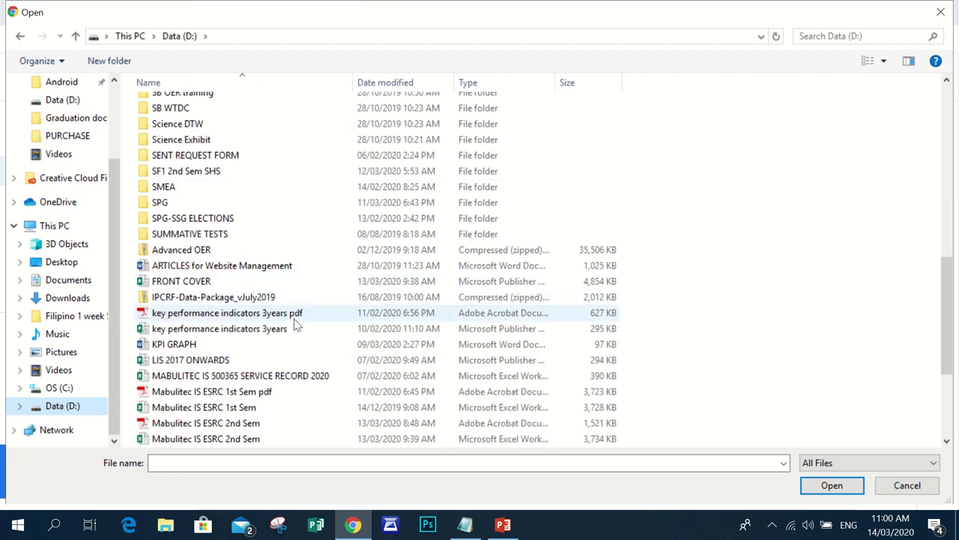
scroll(297, 326, down, 1)
scroll(300, 330, down, 1)
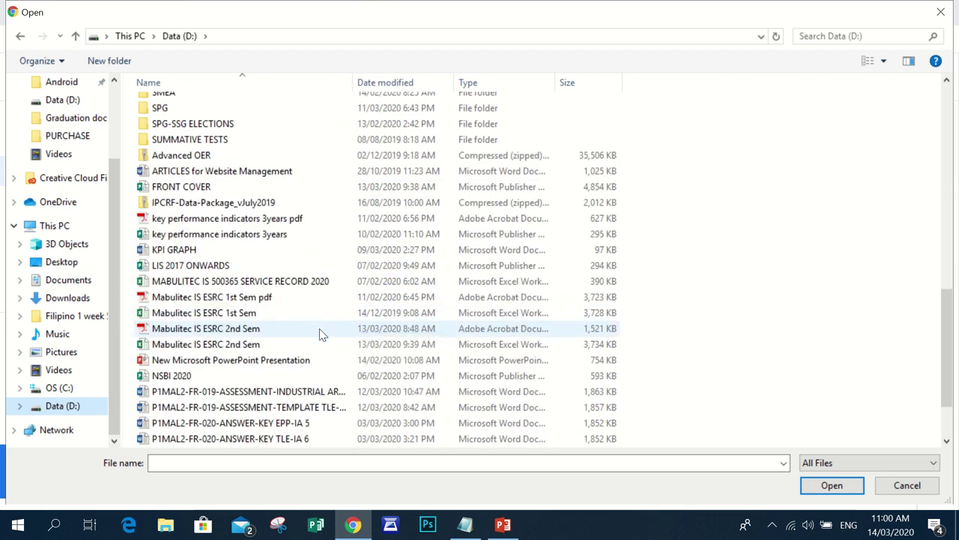
scroll(322, 336, down, 2)
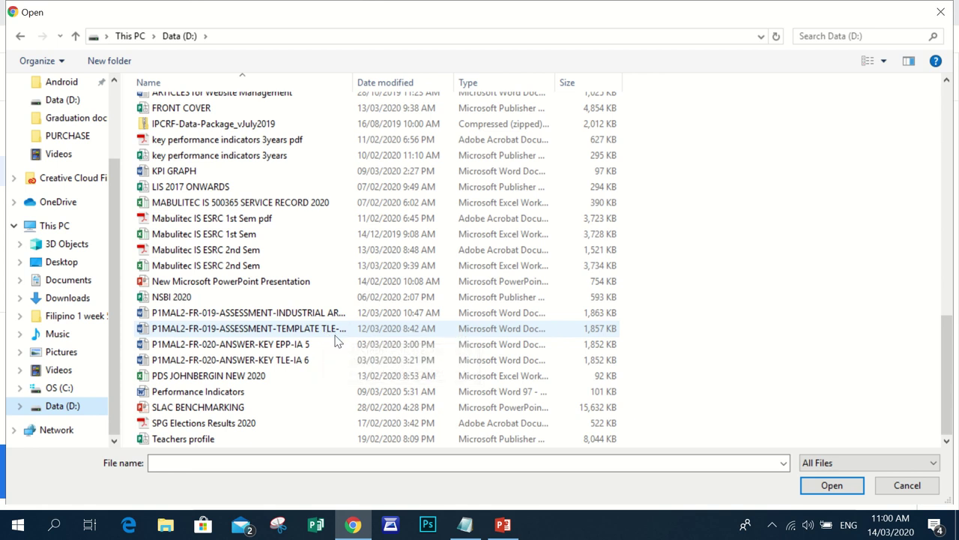
scroll(311, 413, up, 2)
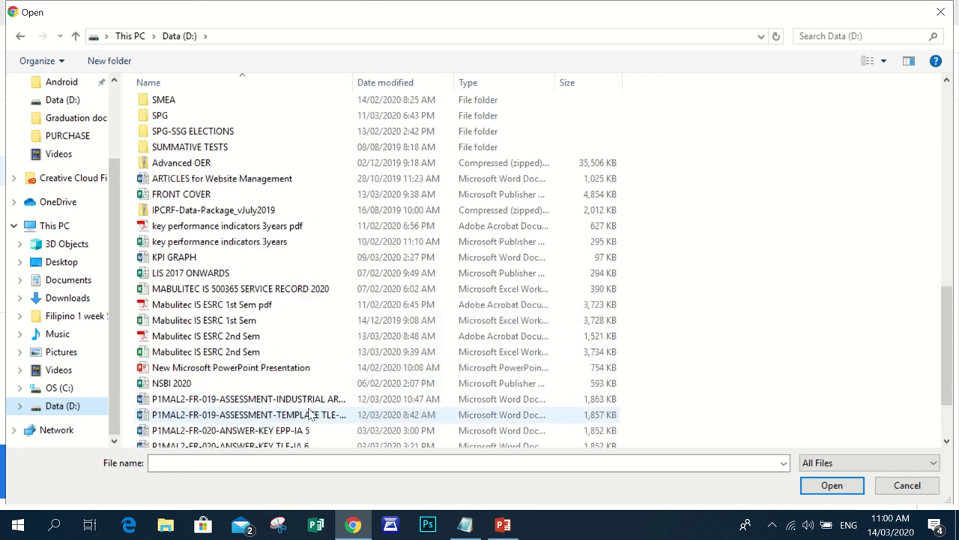
scroll(310, 414, up, 12)
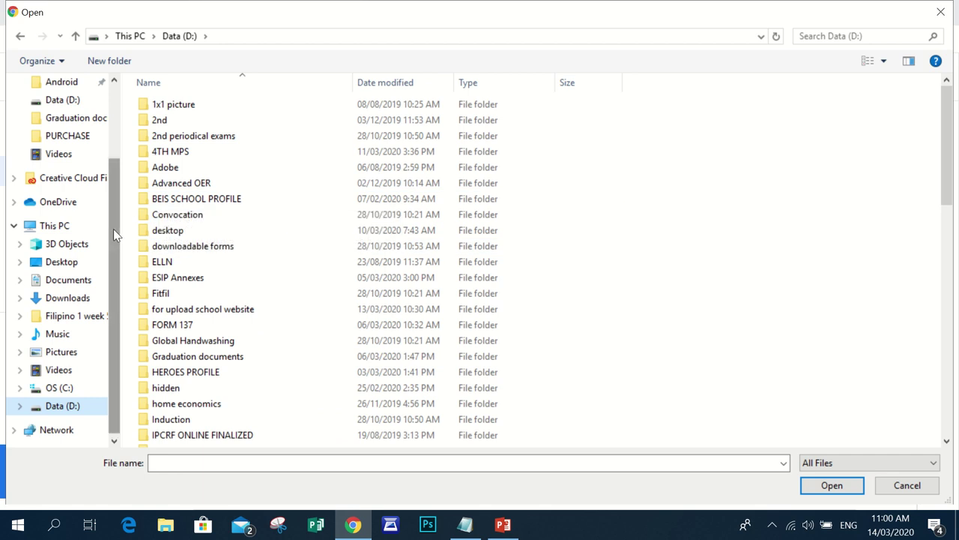
drag(113, 229, 113, 153)
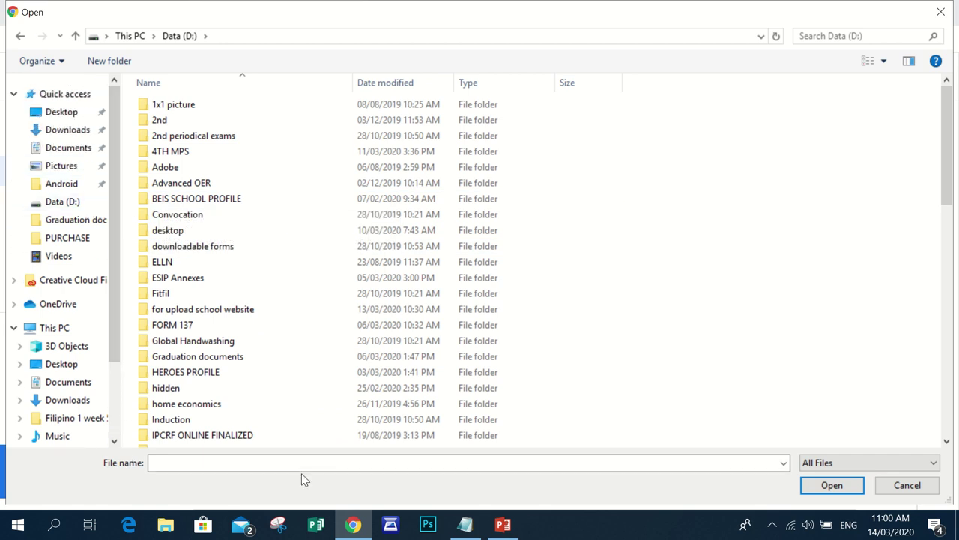
Look through the Desktop files once more for a document, and cancel the file upload
click(64, 111)
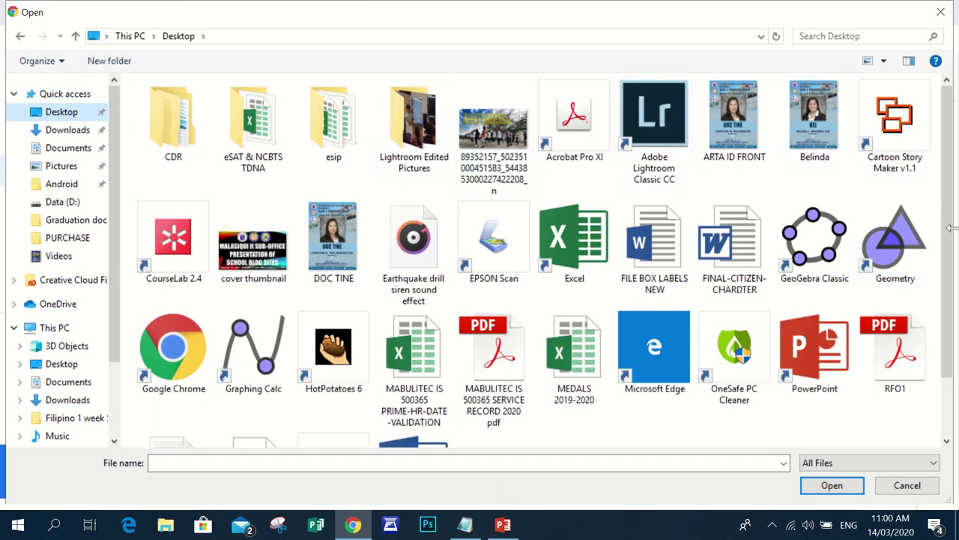
scroll(946, 218, down, 3)
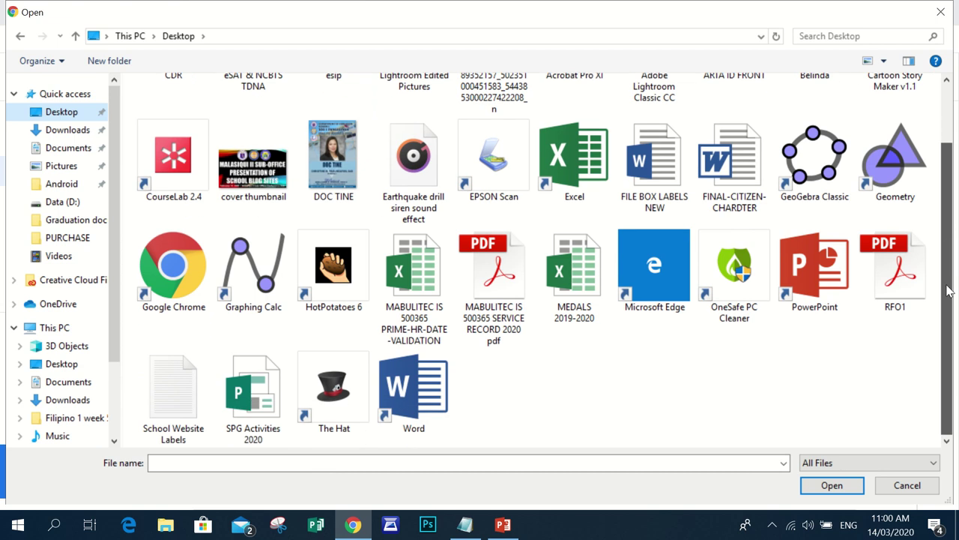
scroll(949, 291, up, 2)
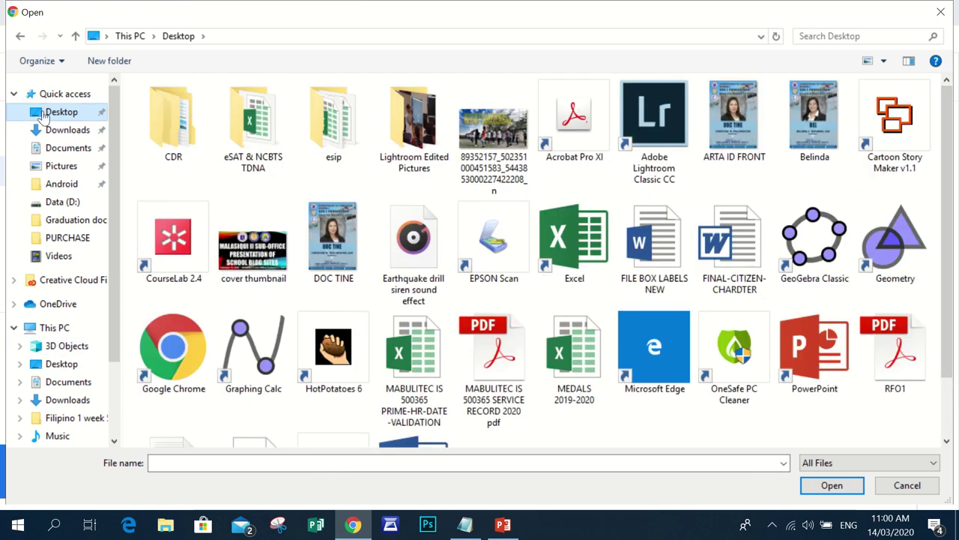
click(937, 17)
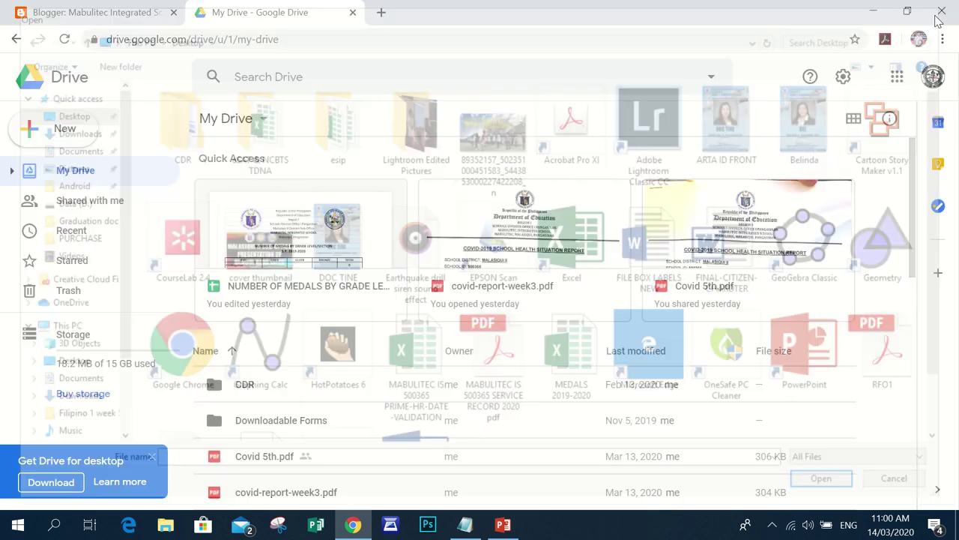
Switch to File Explorer and locate the "for upload school website" folder on the Data (D:) drive
click(873, 13)
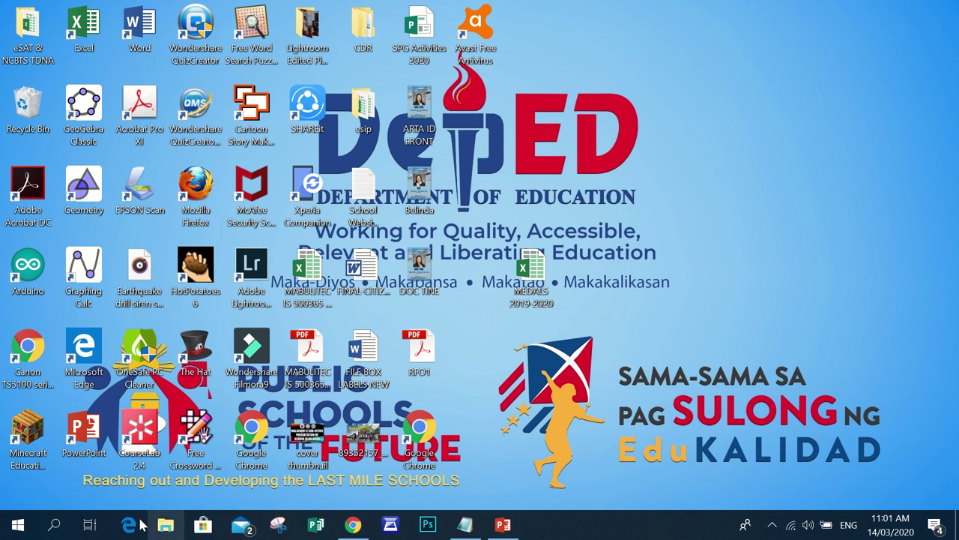
click(166, 524)
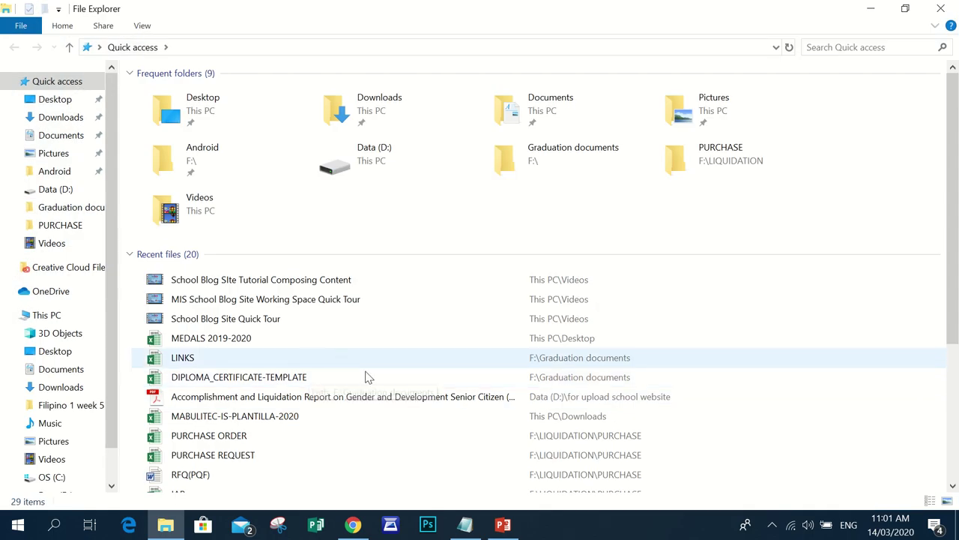
click(278, 403)
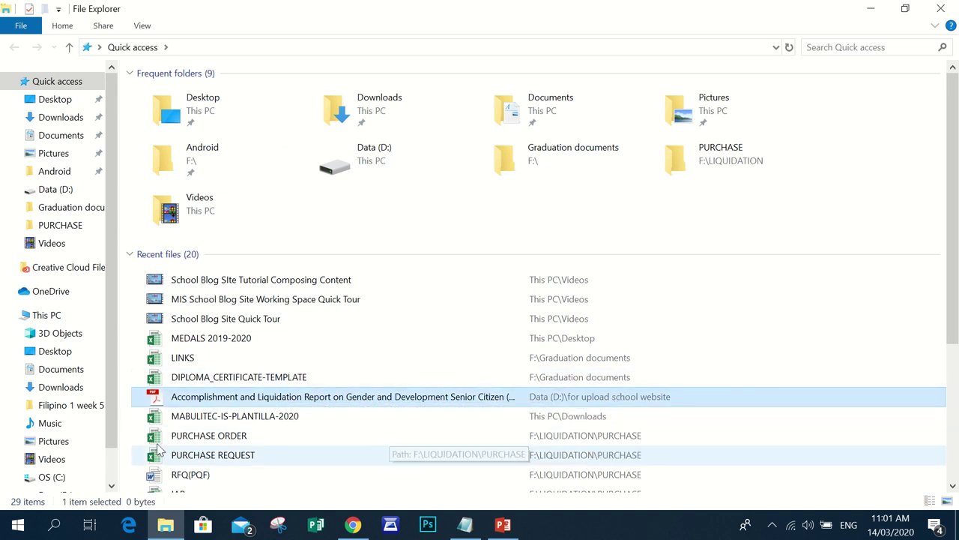
click(81, 192)
scroll(292, 244, down, 4)
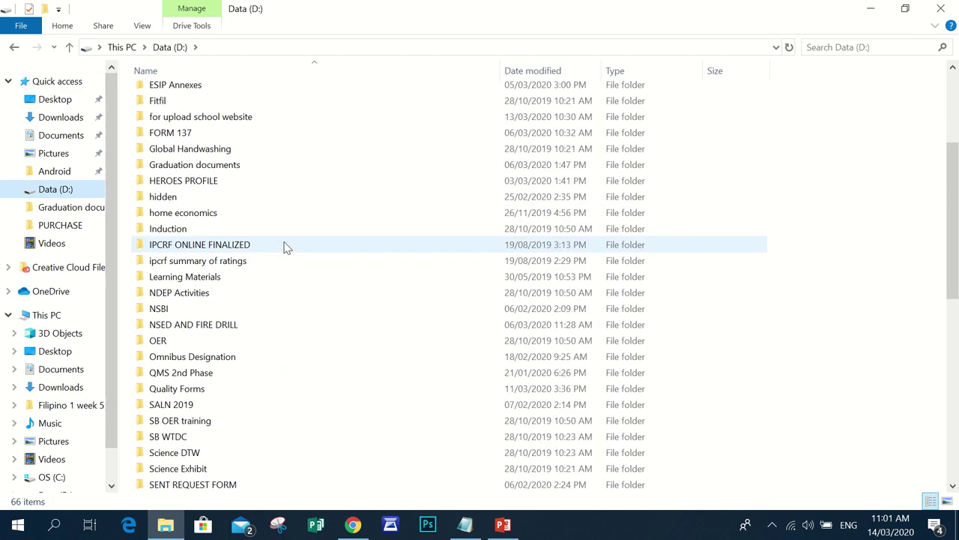
scroll(280, 265, up, 3)
click(204, 251)
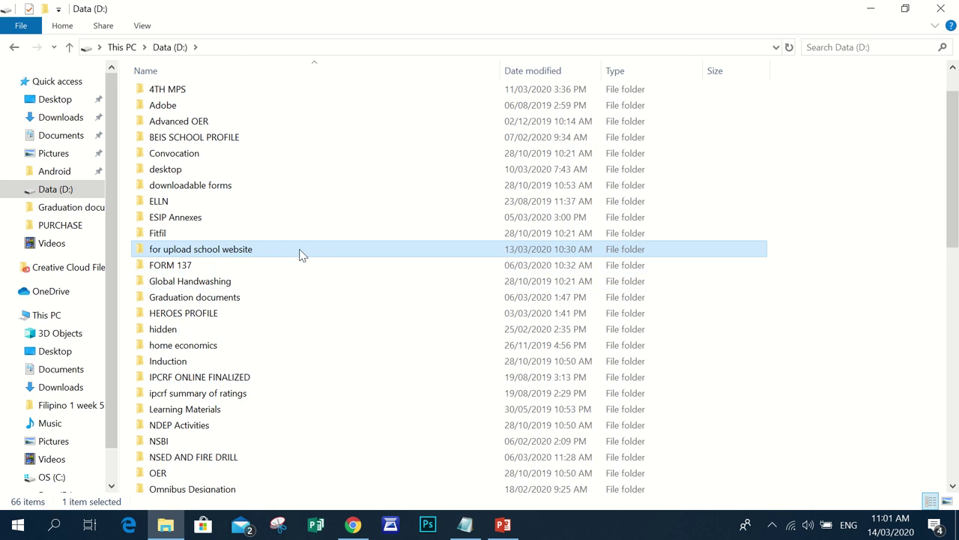
Return to Google Drive in Chrome, start a file upload and open the "for upload school website" folder on Data (D:)
click(353, 525)
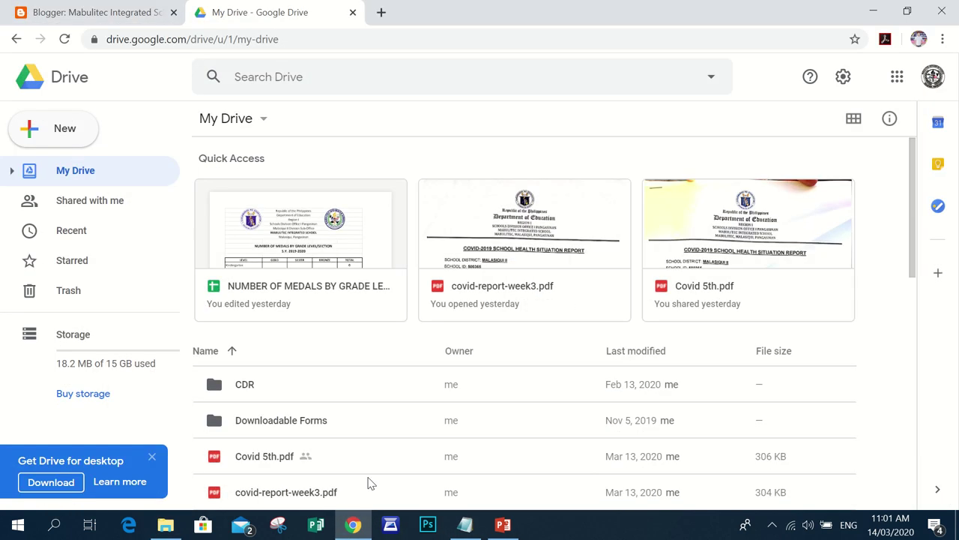
click(78, 141)
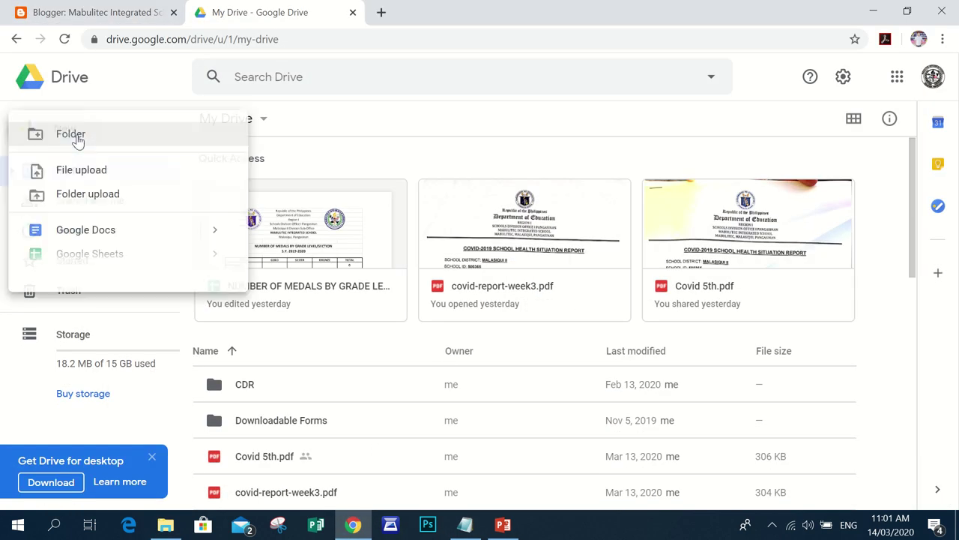
click(84, 171)
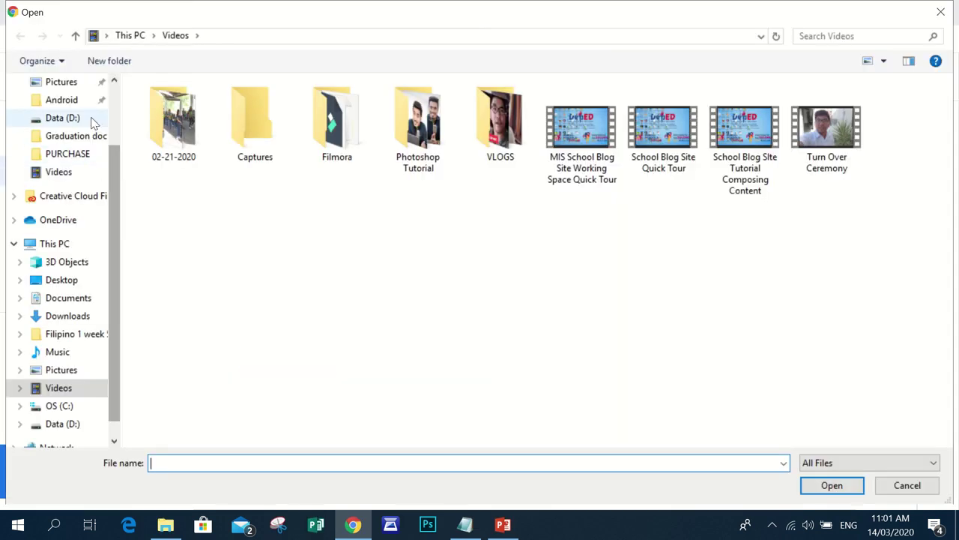
click(90, 118)
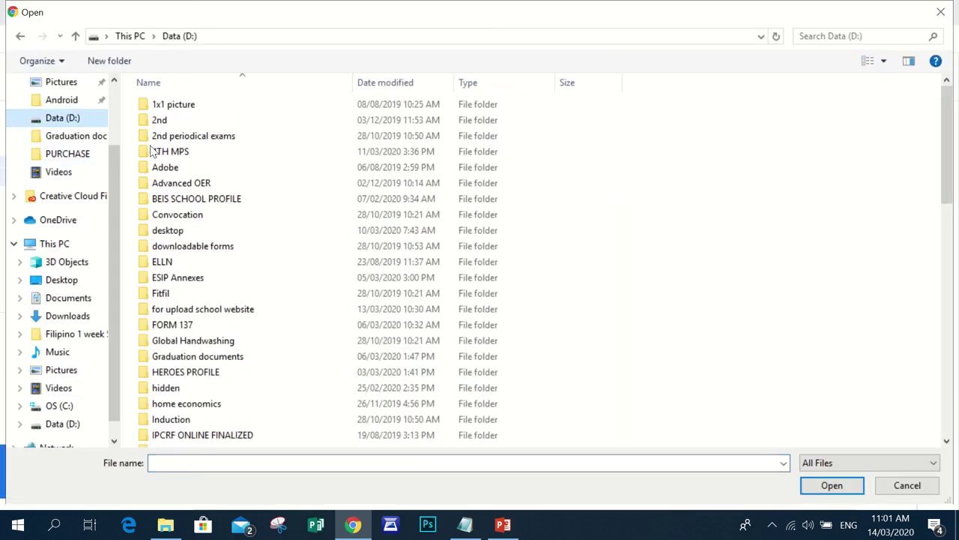
click(216, 313)
double_click(216, 316)
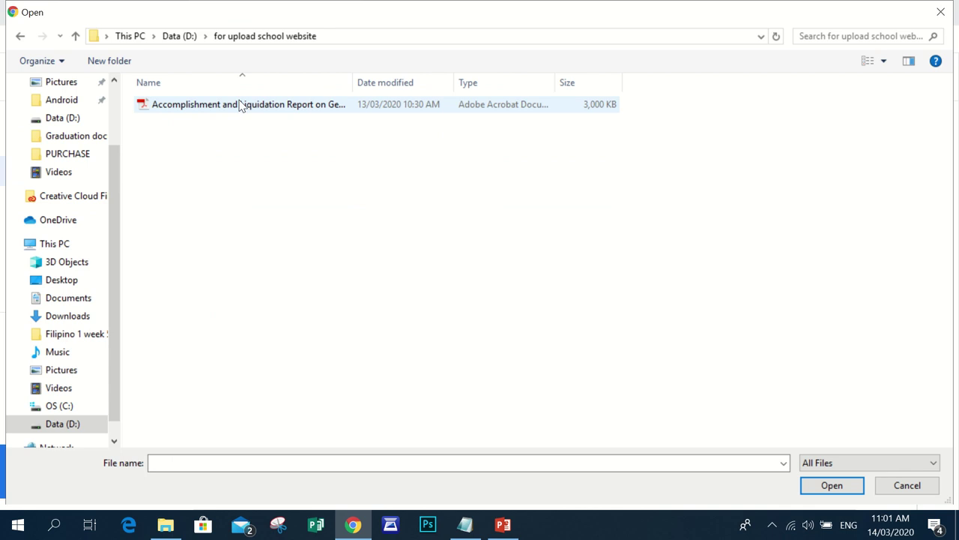
Upload the PDF "Accomplishment and Liquidation Report on Gender and Development Senior Citizen (Elem)" to My Drive and dismiss the upload notification
click(240, 105)
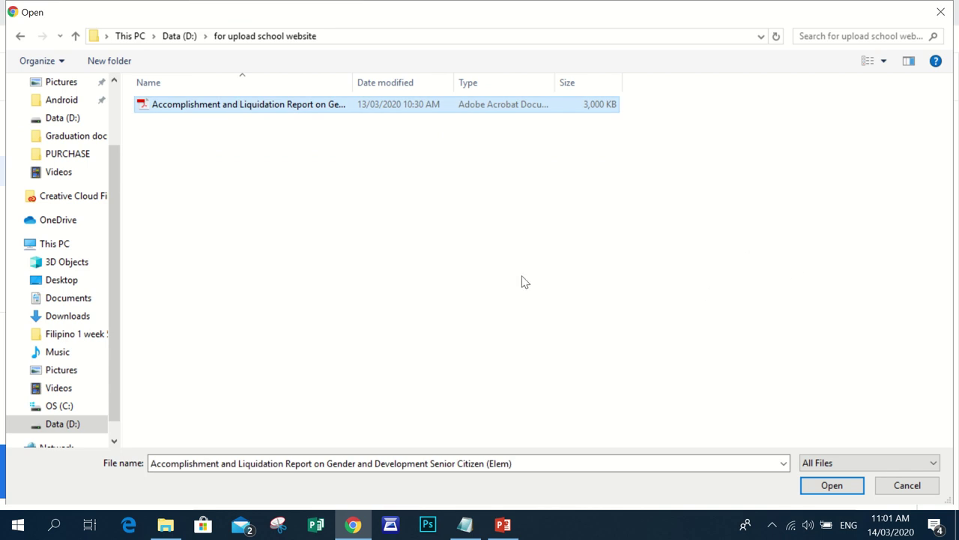
click(360, 260)
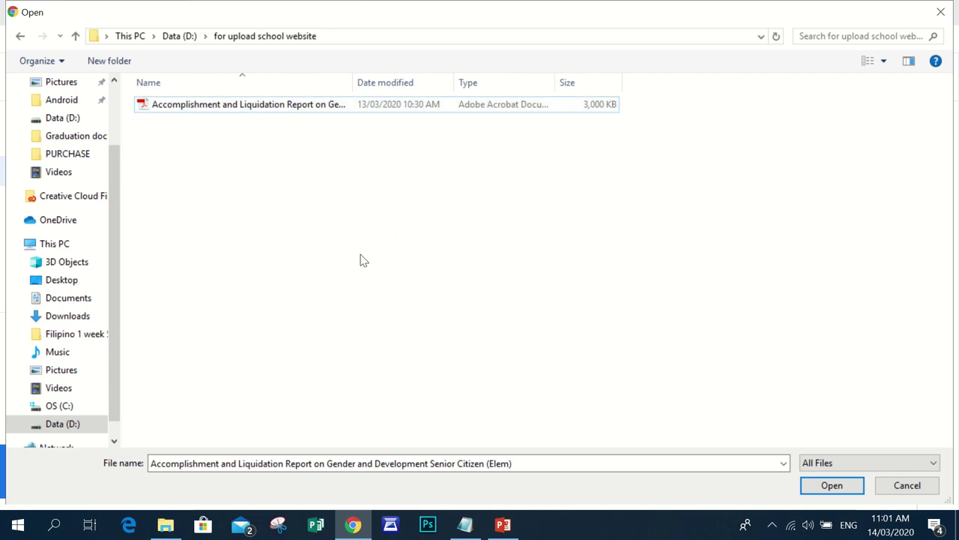
click(285, 111)
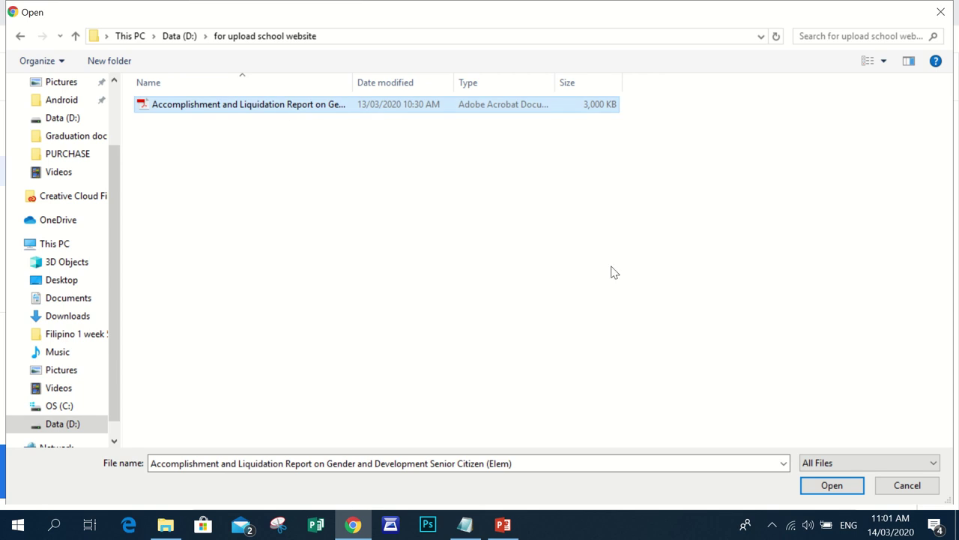
click(830, 489)
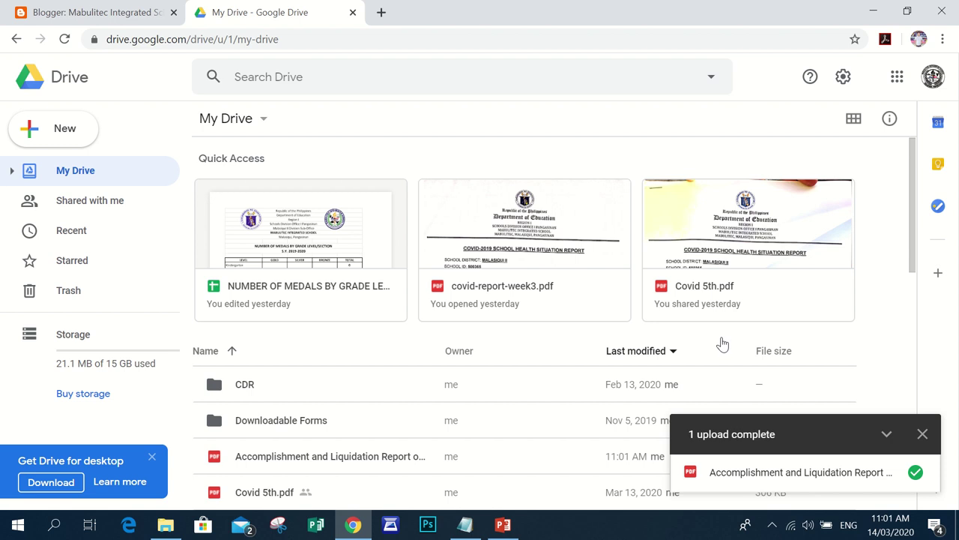
click(922, 433)
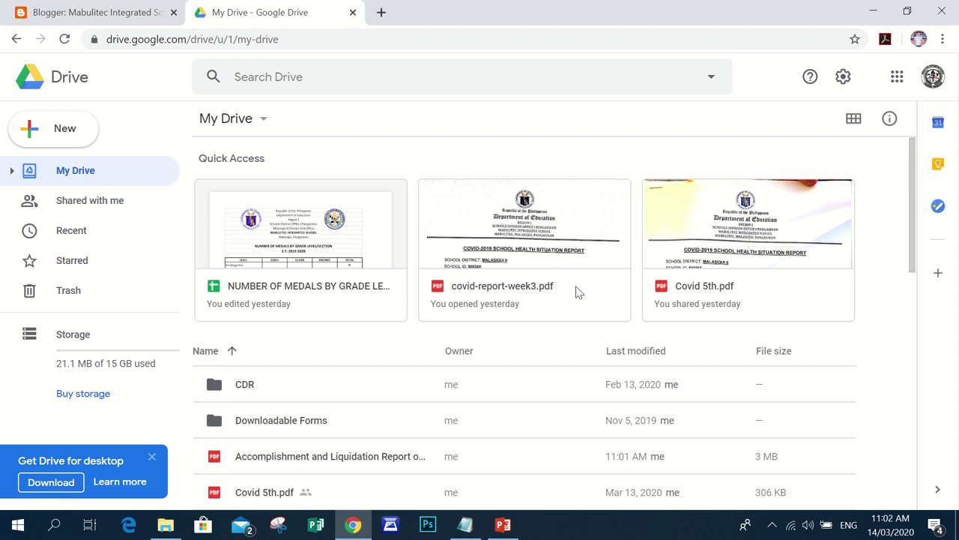
Refresh My Drive, open the uploaded Accomplishment and Liquidation Report PDF and look through its preview
key(F5)
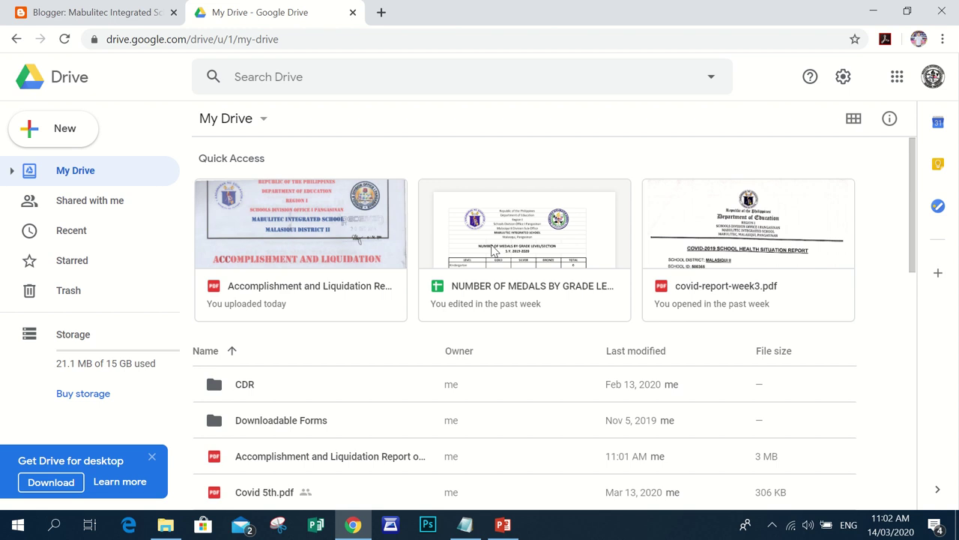
click(304, 228)
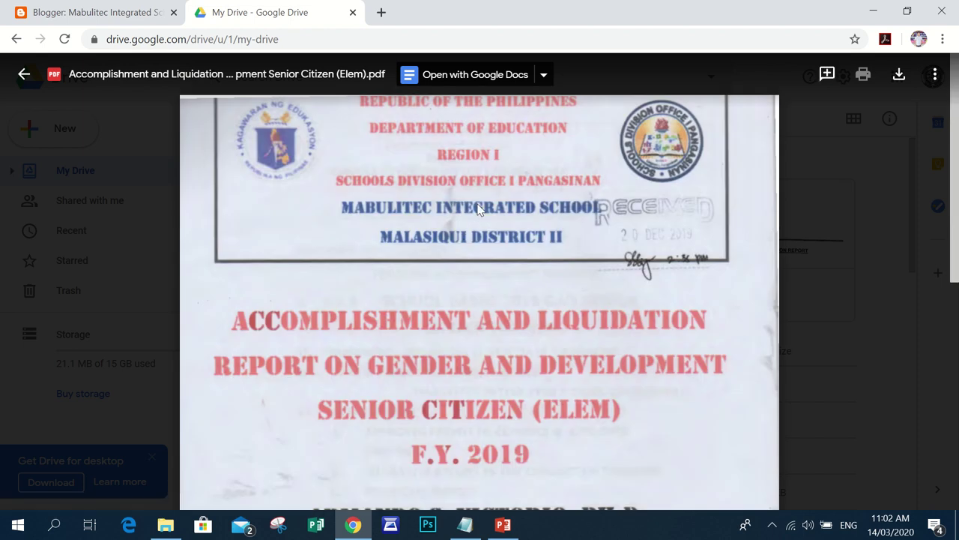
scroll(479, 209, down, 6)
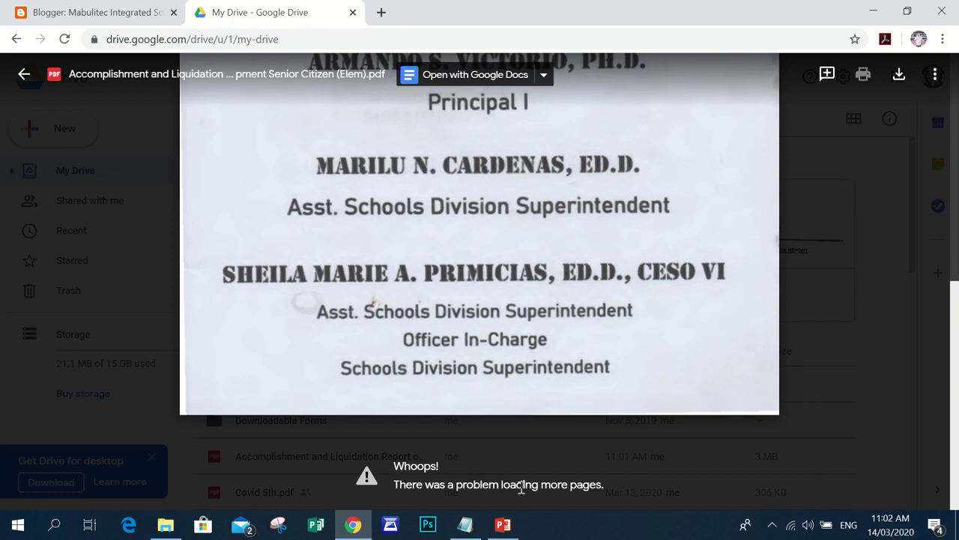
scroll(513, 420, up, 6)
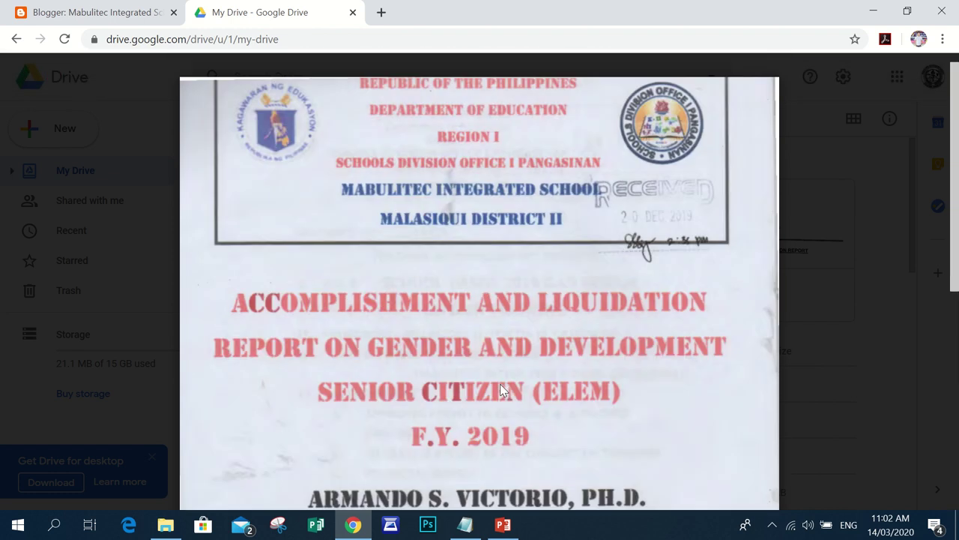